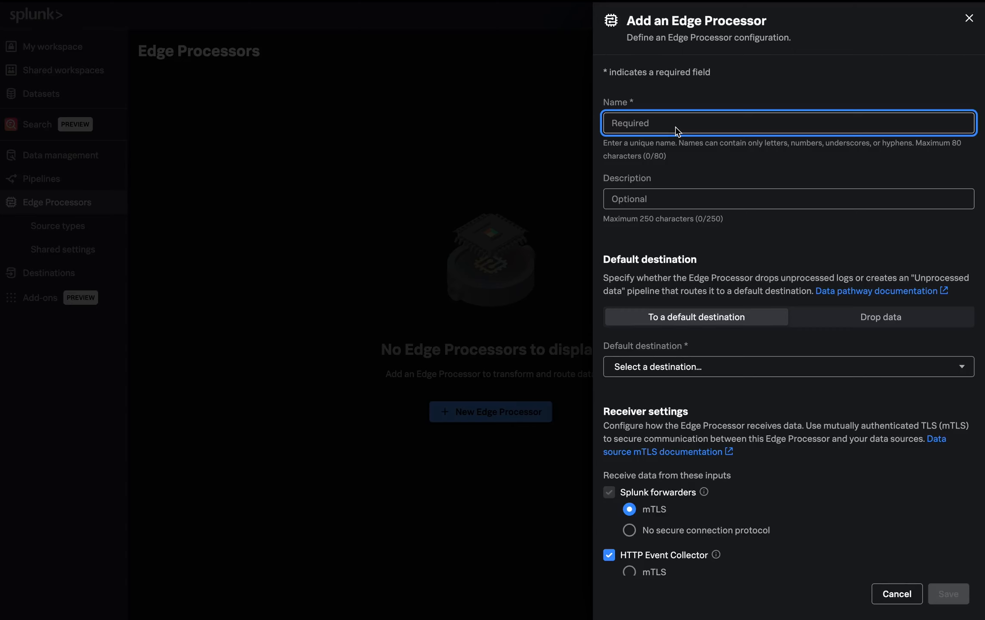
Name the new Edge Processor edge_primedata and set its default destination to default_splunk_cloud_destination
{"action": "type", "text": "edge_primedata"}
{"action": "left_click", "coordinate": [613, 199]}
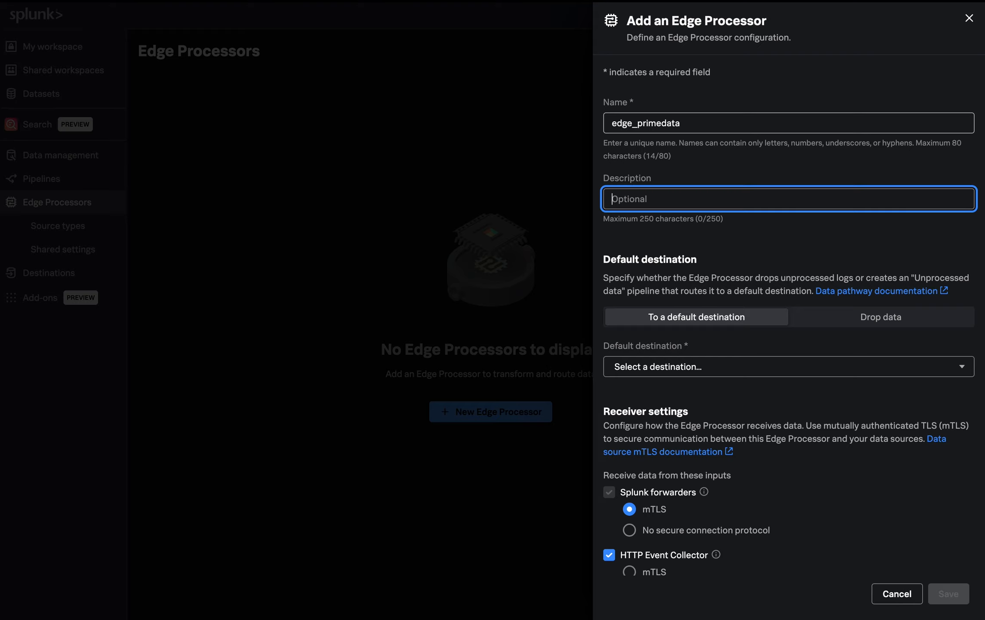
{"action": "key", "text": "Tab"}
{"action": "key", "text": "Tab"}
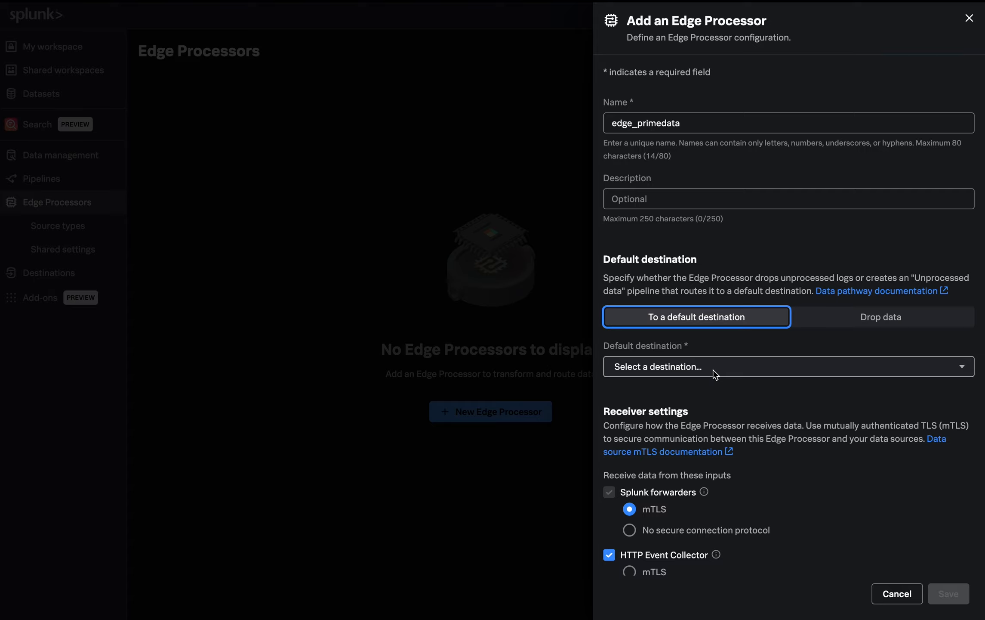
{"action": "left_click", "coordinate": [714, 370]}
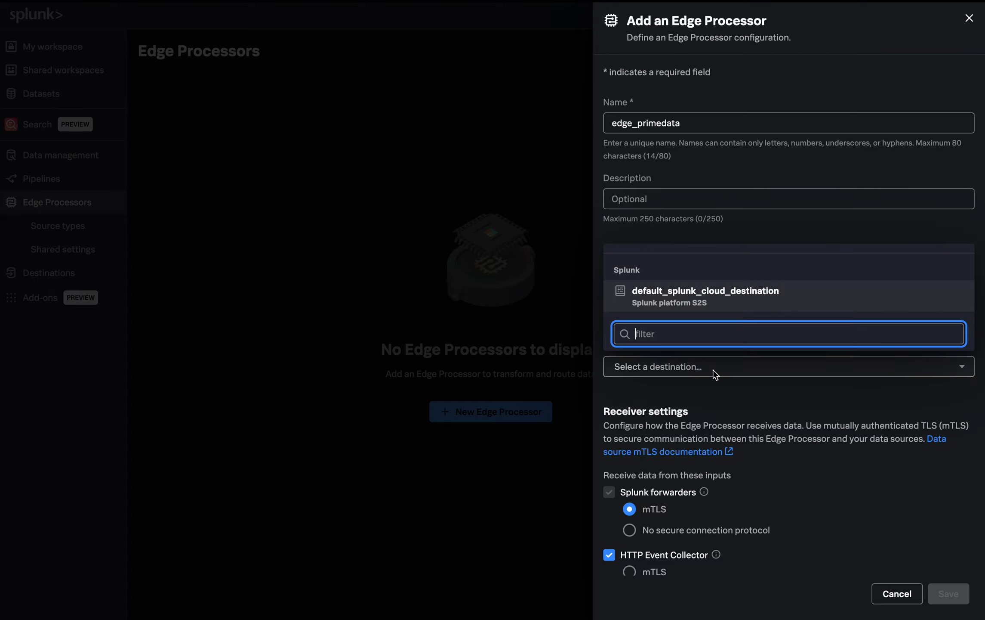
{"action": "left_click", "coordinate": [706, 297]}
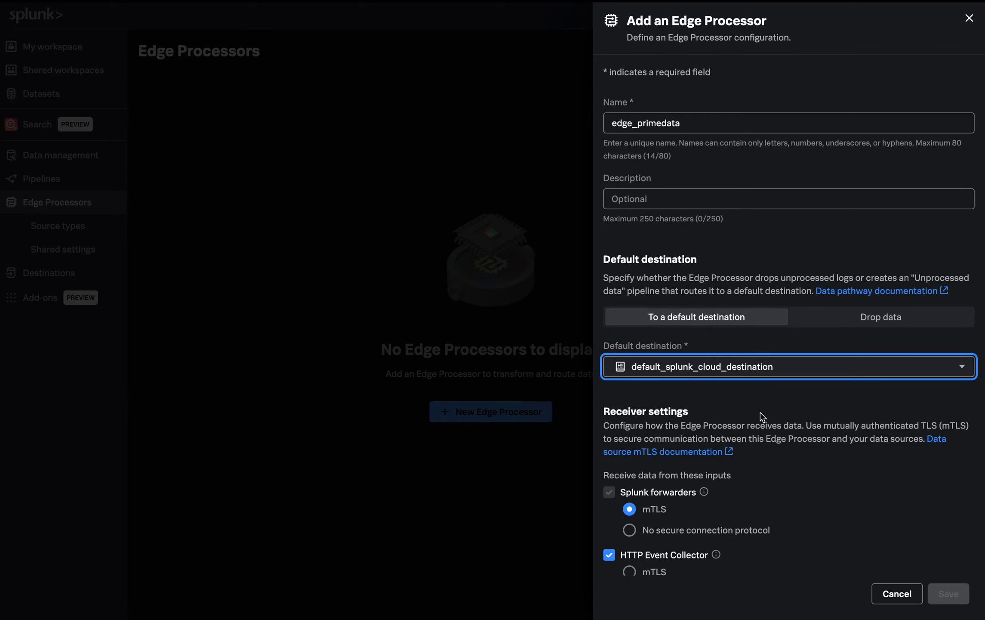
Set Splunk forwarders to no secure connection protocol, disable the HTTP Event Collector and Syslog inputs, and save the Edge Processor
{"action": "scroll", "coordinate": [763, 416], "scroll_direction": "down", "scroll_amount": 3}
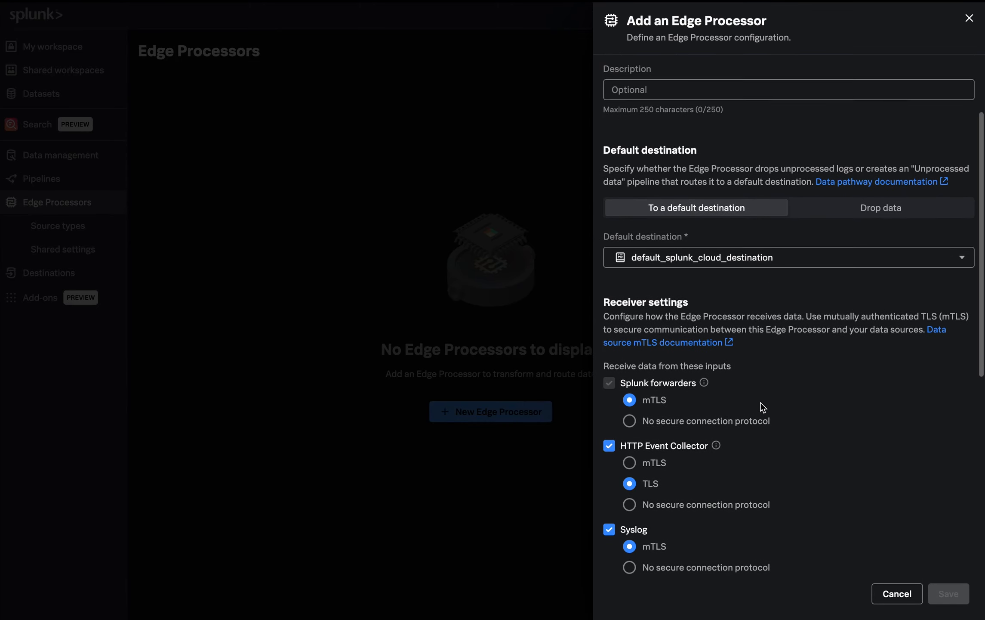
{"action": "scroll", "coordinate": [762, 407], "scroll_direction": "down", "scroll_amount": 3}
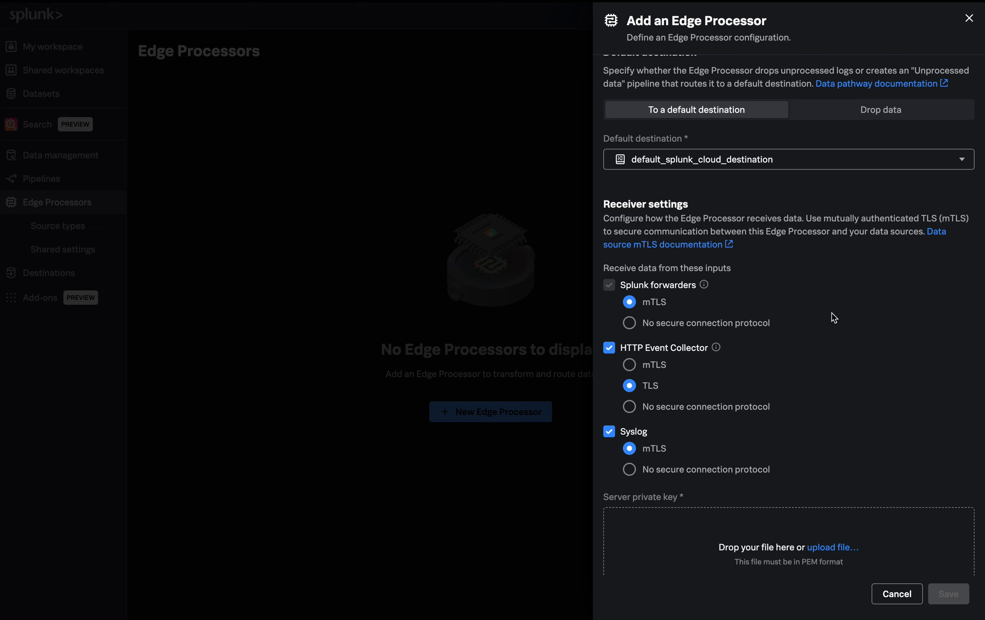
{"action": "scroll", "coordinate": [831, 312], "scroll_direction": "down", "scroll_amount": 2}
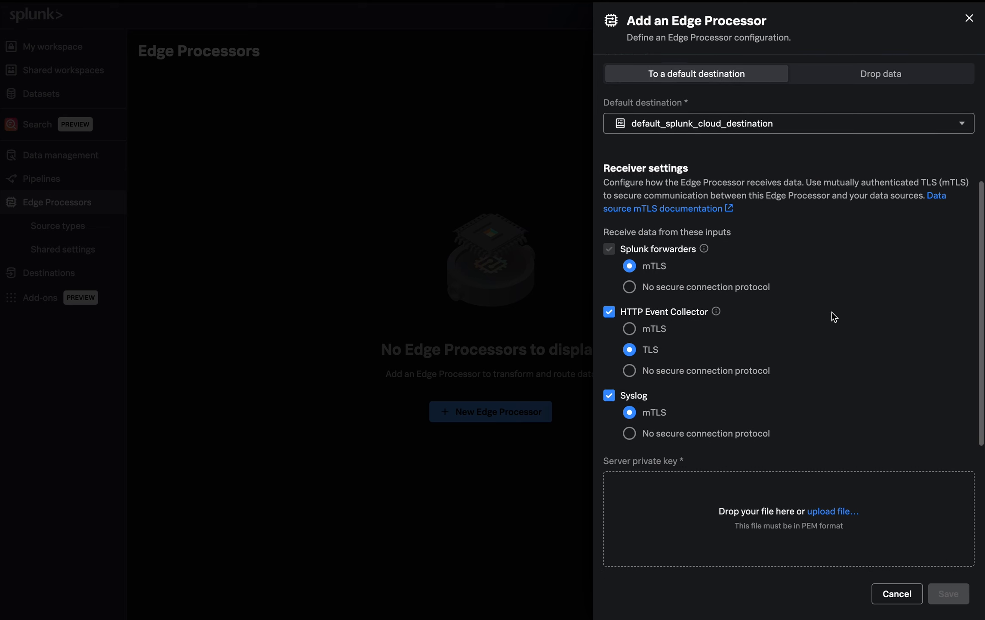
{"action": "left_click", "coordinate": [629, 278]}
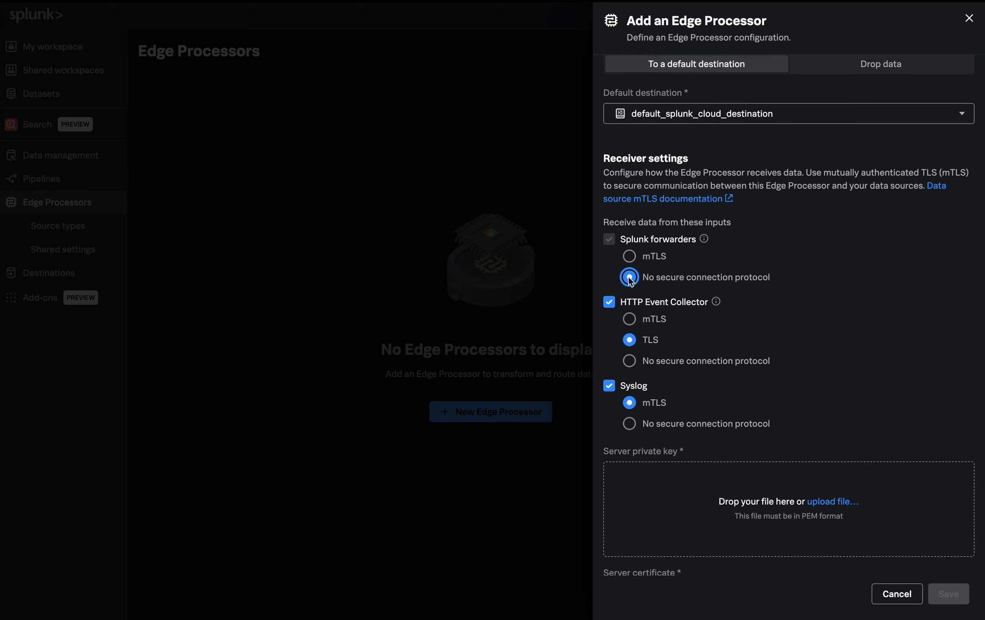
{"action": "left_click", "coordinate": [614, 301]}
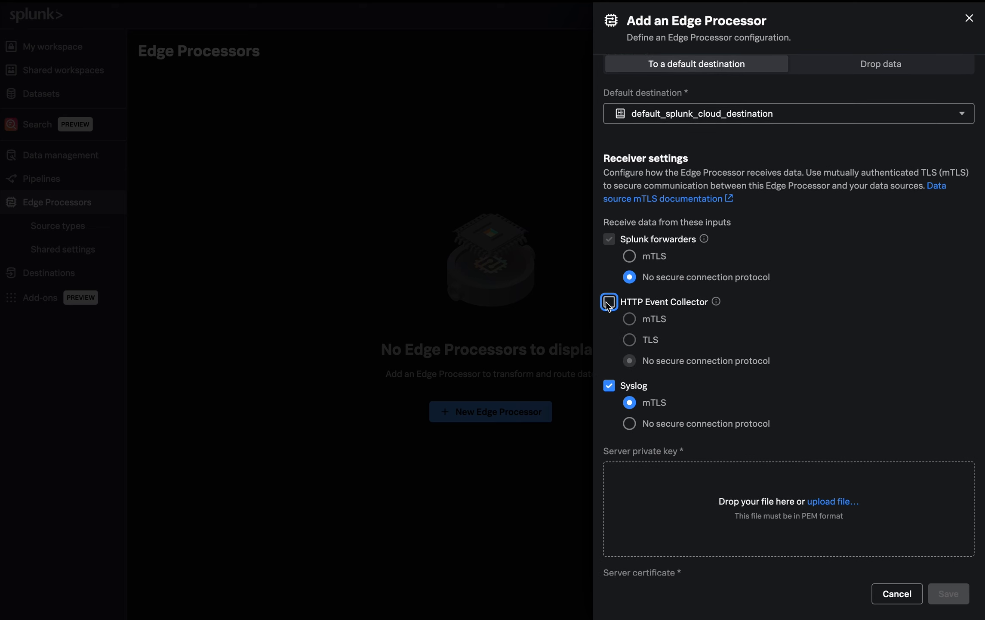
{"action": "left_click", "coordinate": [610, 381]}
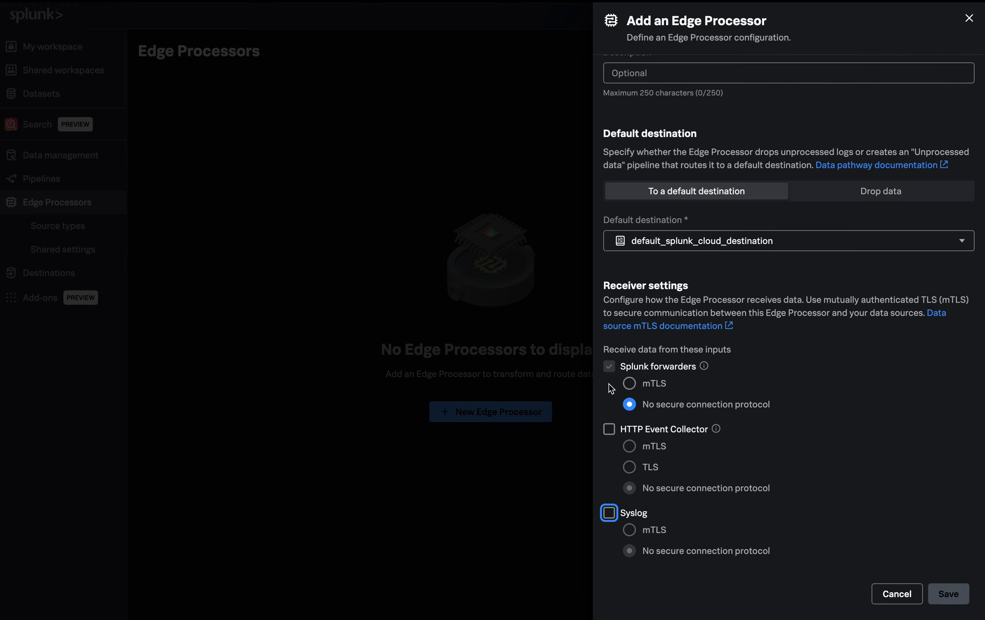
{"action": "left_click", "coordinate": [864, 424]}
{"action": "left_click", "coordinate": [866, 429]}
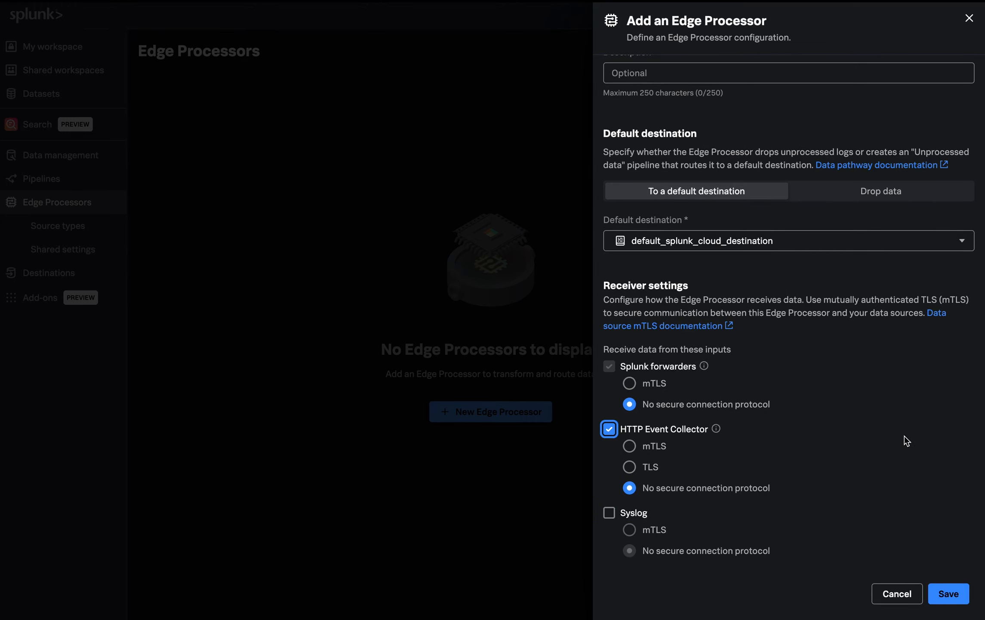
{"action": "left_click", "coordinate": [608, 431]}
{"action": "left_click", "coordinate": [953, 595]}
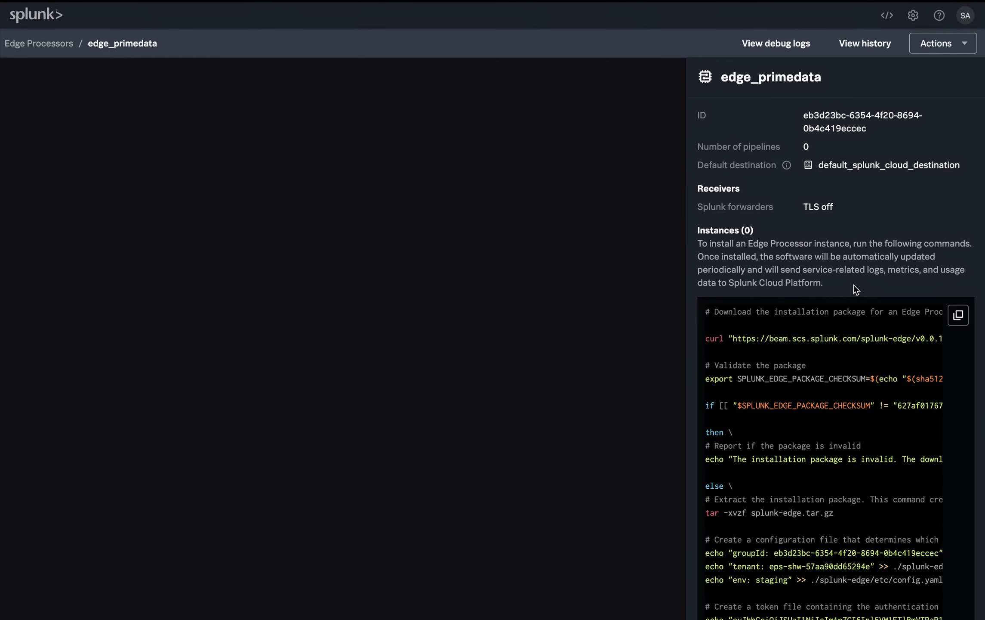
Copy the Edge Processor installation commands, including the authentication token, and run them in the Linux machine's terminal
{"action": "scroll", "coordinate": [854, 286], "scroll_direction": "down", "scroll_amount": 3}
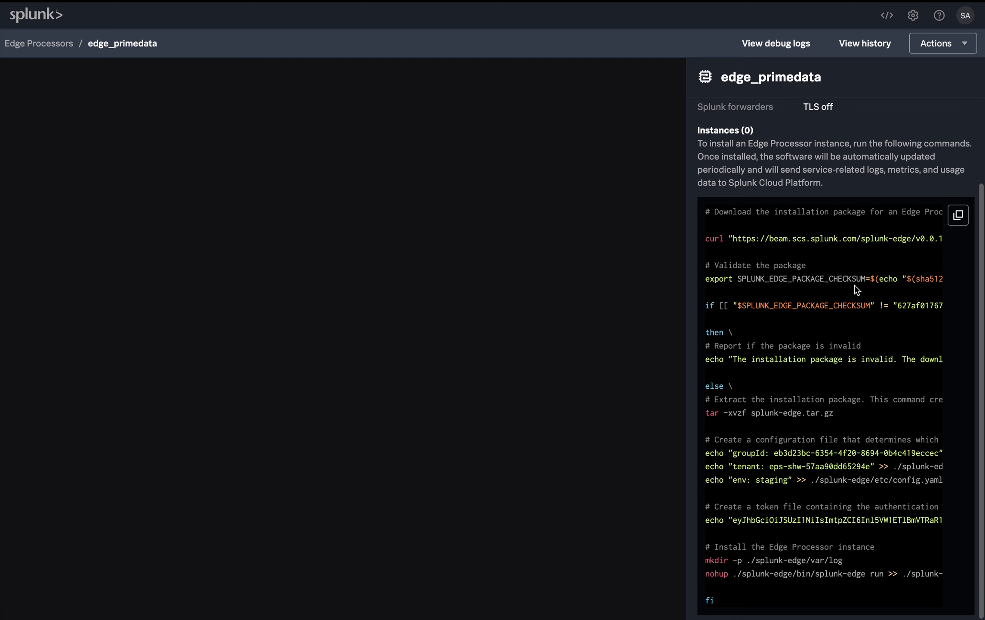
{"action": "left_click", "coordinate": [959, 216]}
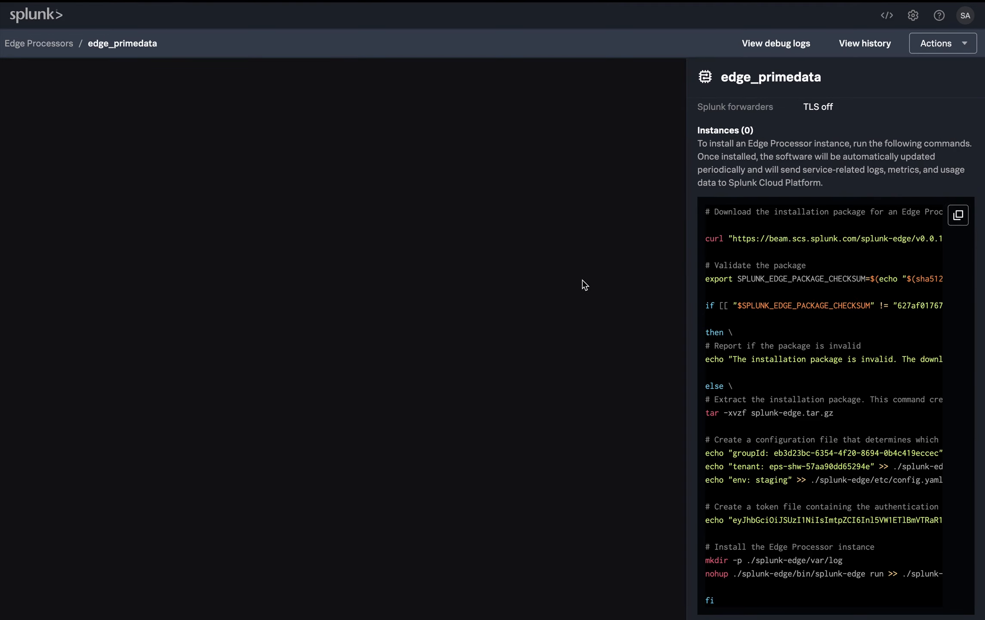
{"action": "key", "text": "ctrl+Left"}
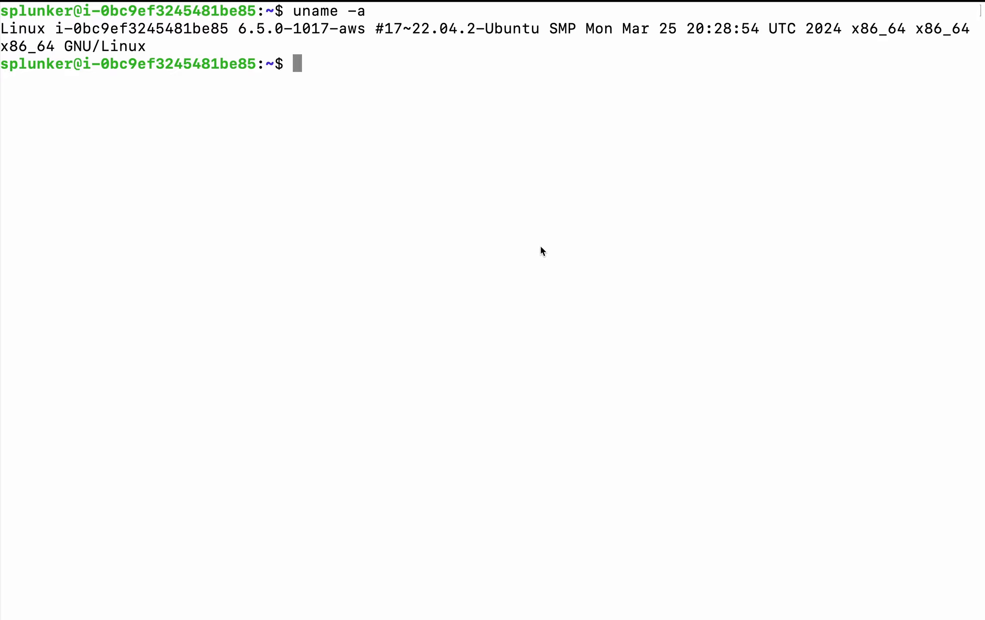
{"action": "right_click", "coordinate": [325, 66]}
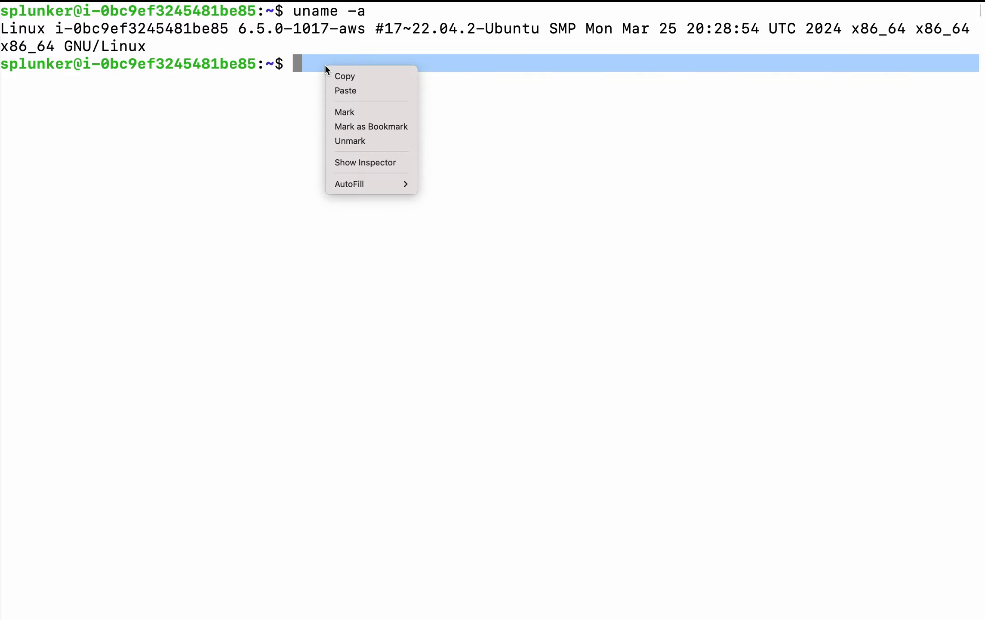
{"action": "left_click", "coordinate": [351, 90]}
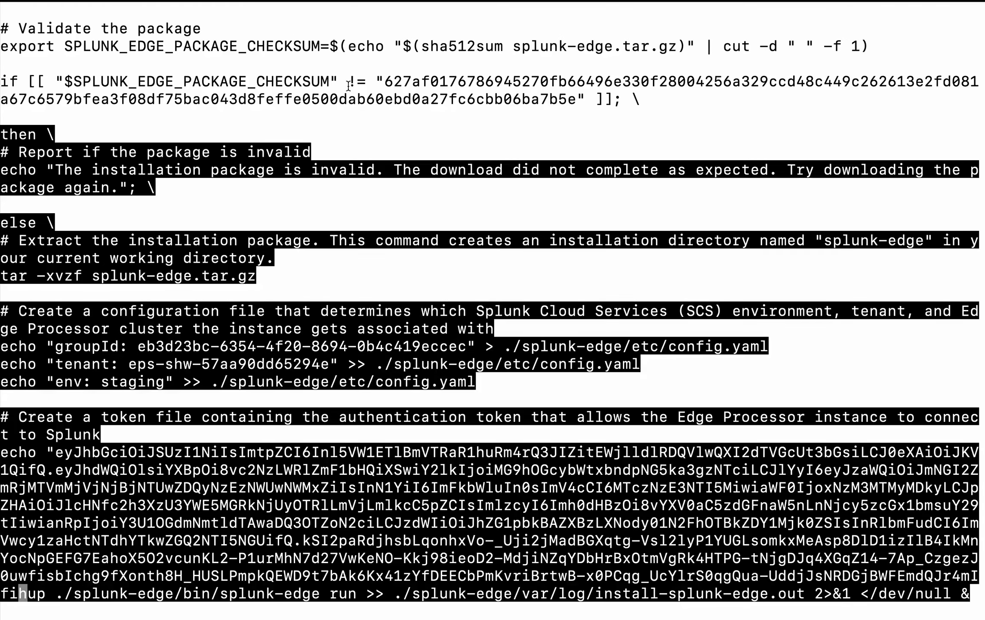
{"action": "key", "text": "Return"}
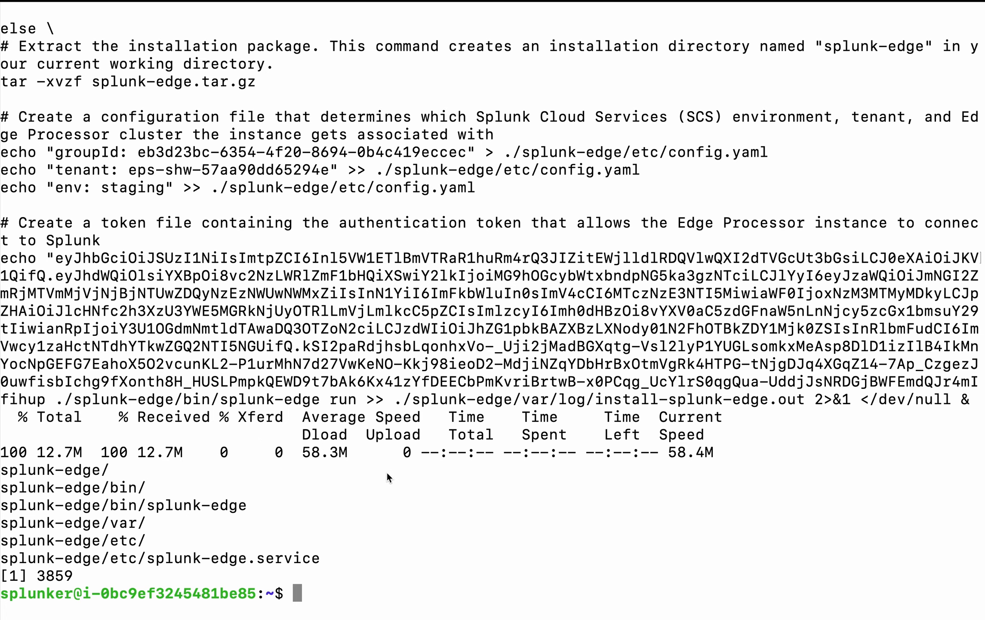
Switch back to Splunk and check the health of the edge_primedata instance in the Edge Processors list
{"action": "key", "text": "ctrl+Right"}
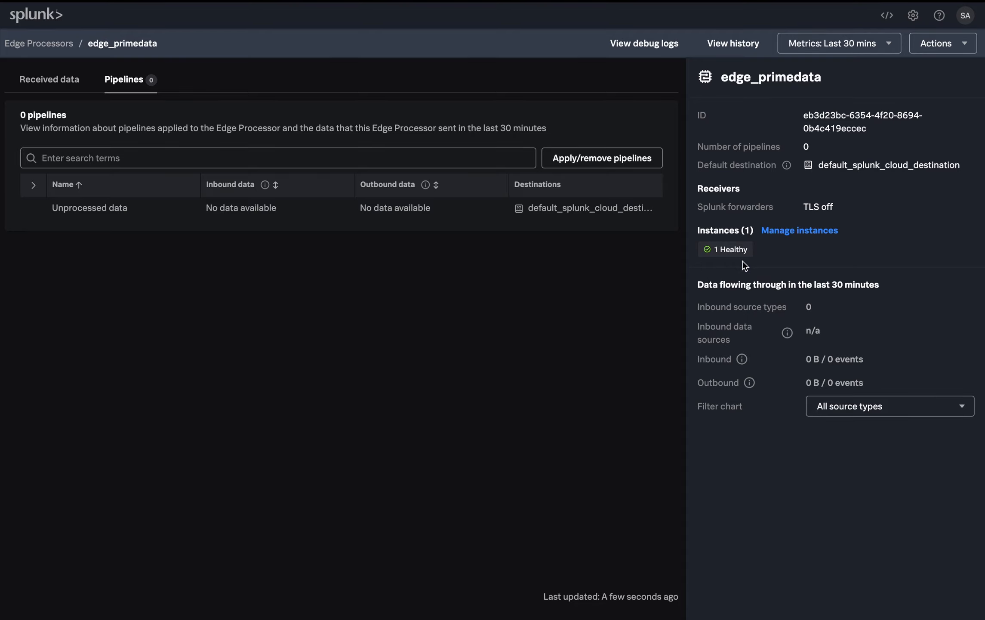
{"action": "left_click", "coordinate": [40, 45]}
{"action": "mouse_move", "coordinate": [625, 221]}
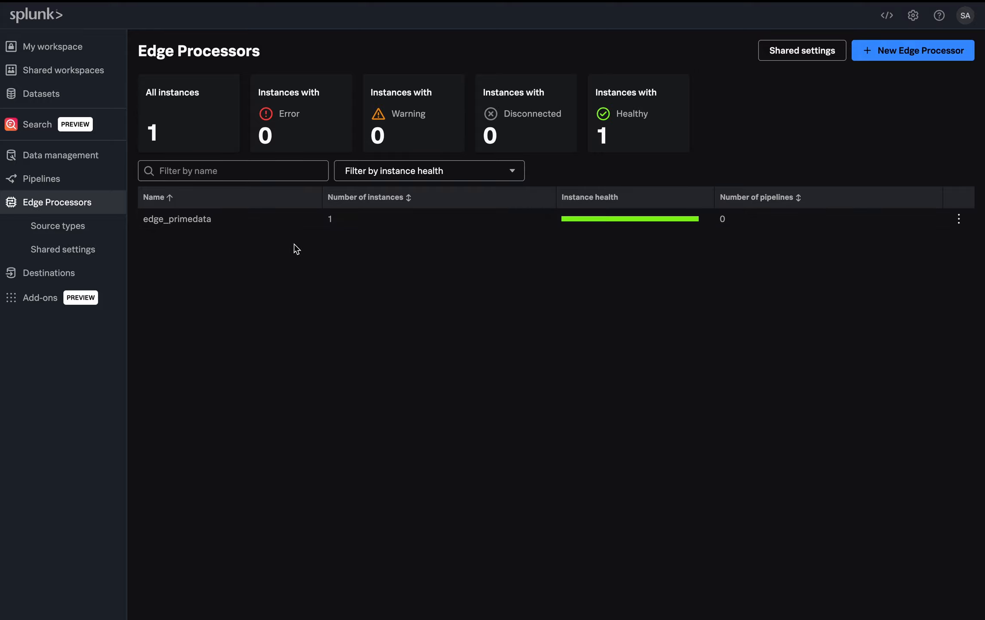
Start a new pipeline from the "Cisco ASA syslog data: Extract and filter cisco asa syslog data" template, accepting its partition
{"action": "left_click", "coordinate": [47, 178]}
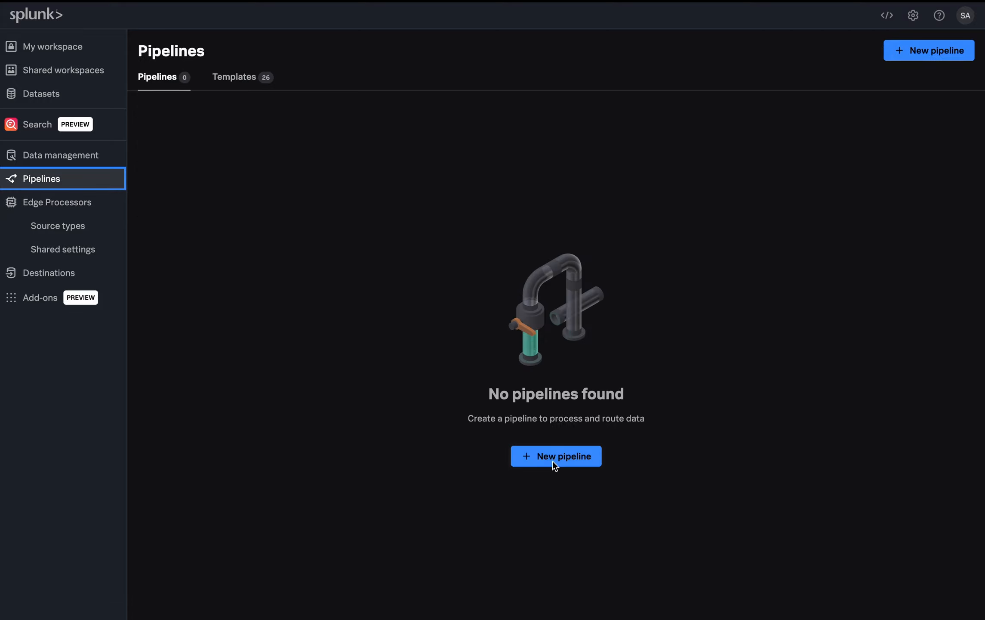
{"action": "left_click", "coordinate": [555, 465]}
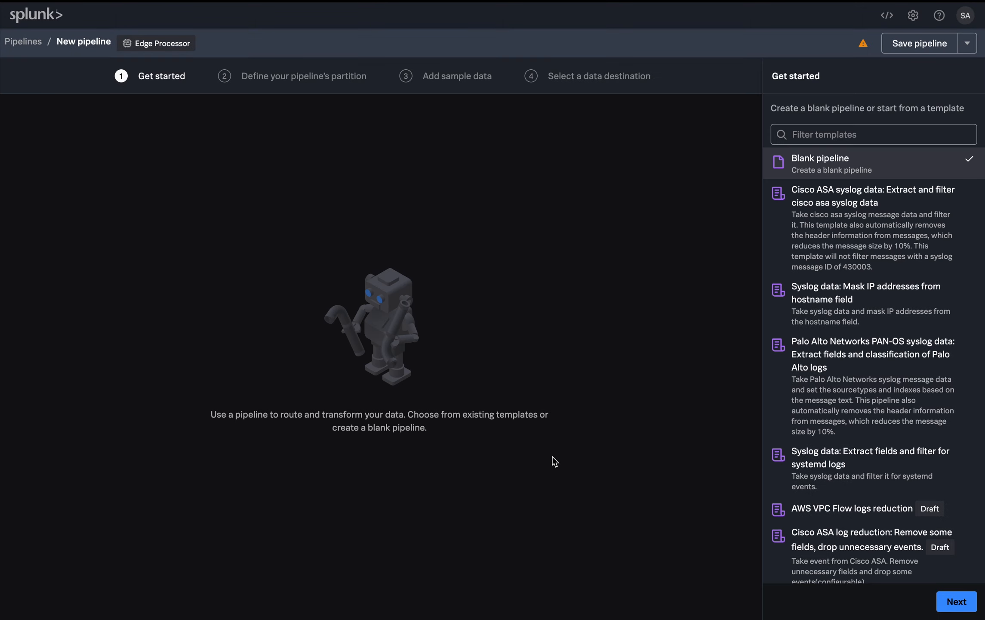
{"action": "left_click", "coordinate": [817, 236]}
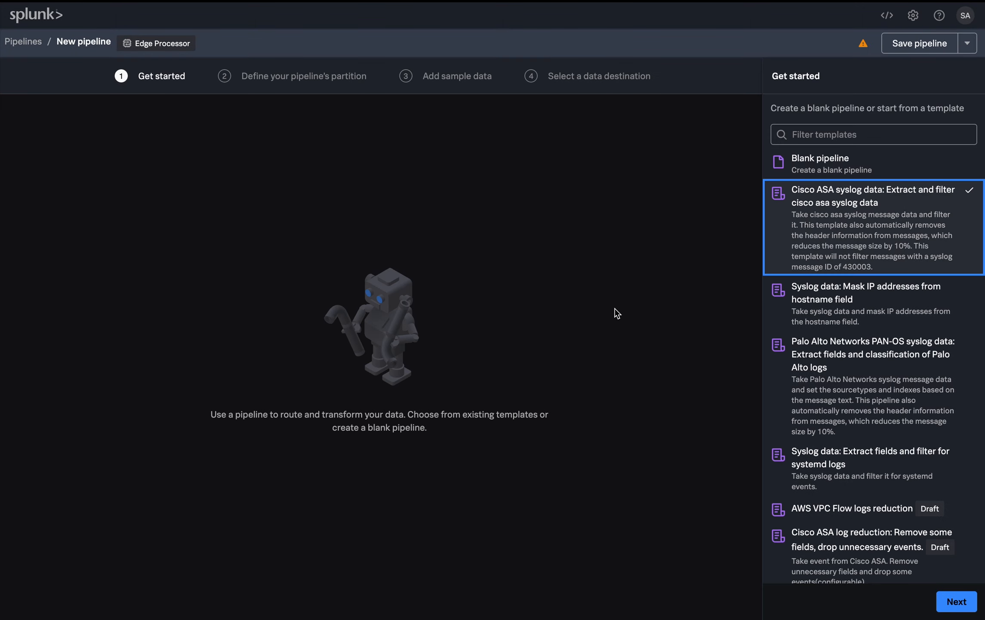
{"action": "left_click", "coordinate": [949, 603]}
{"action": "left_click", "coordinate": [962, 598]}
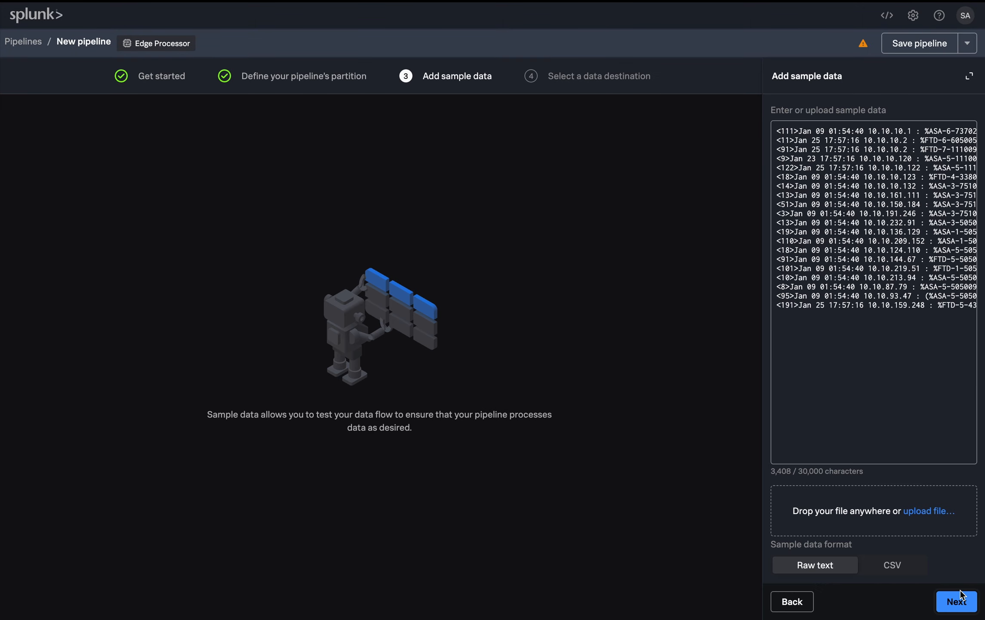
Accept the template's sample data and route the pipeline to default_splunk_cloud_destination with default index handling
{"action": "left_click", "coordinate": [959, 600]}
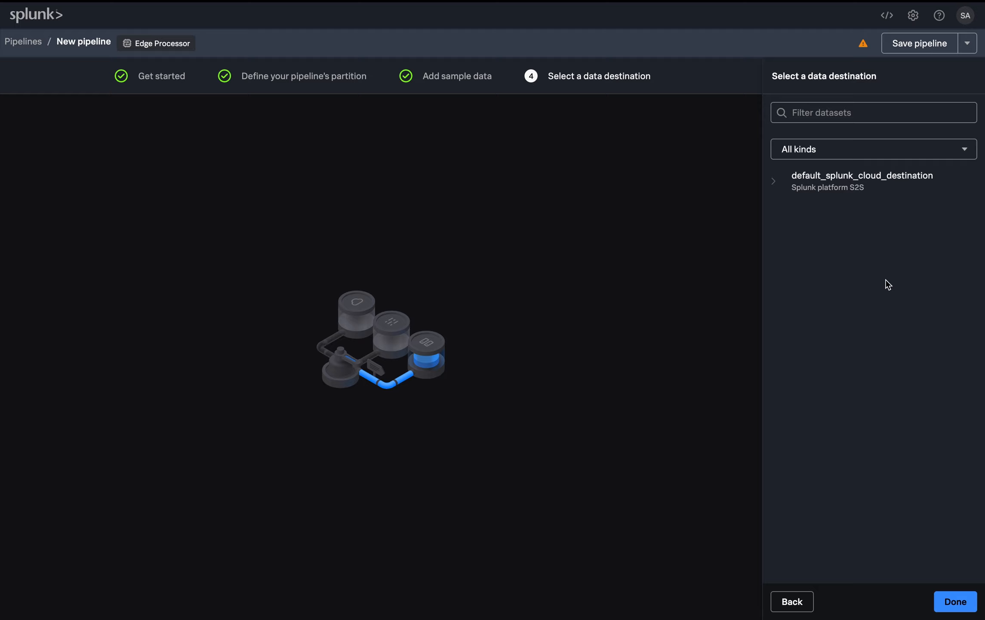
{"action": "left_click", "coordinate": [807, 183]}
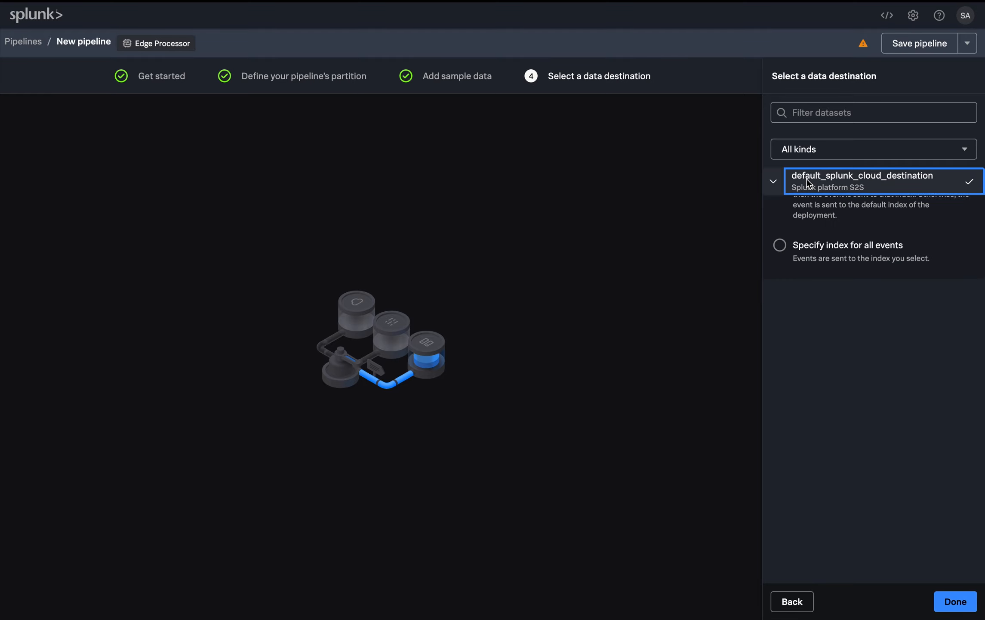
{"action": "left_click", "coordinate": [952, 602]}
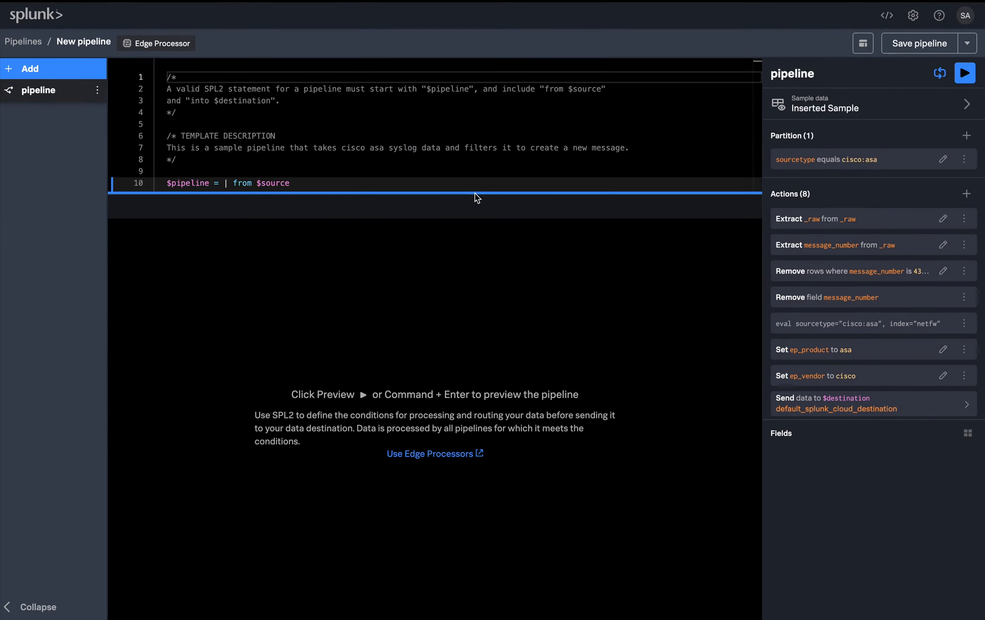
Enlarge the SPL2 editor area to show the whole statement and preview the pipeline on the sample data
{"action": "left_click_drag", "start_coordinate": [475, 196], "coordinate": [497, 466]}
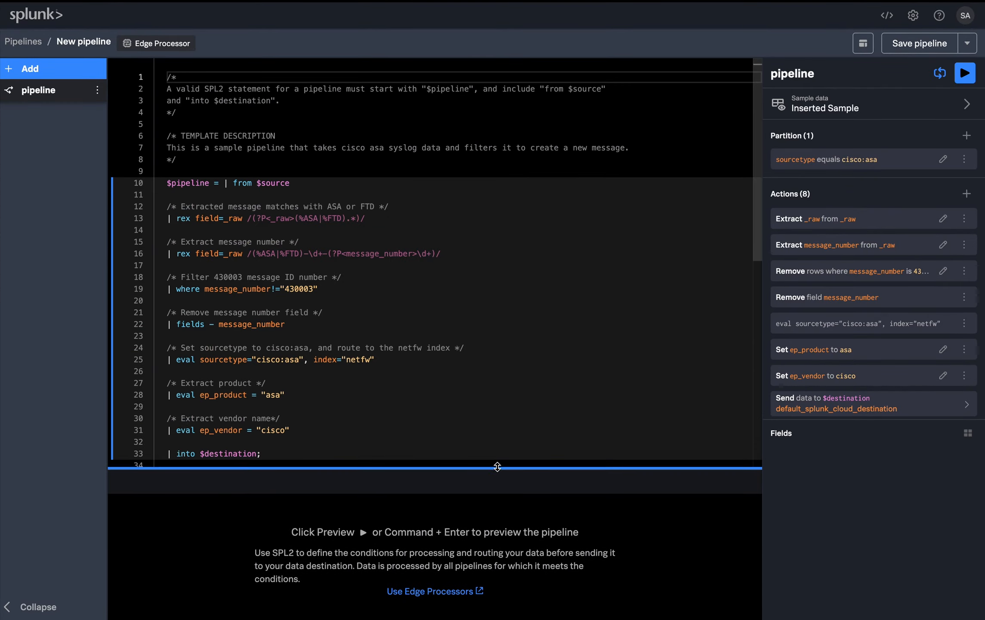
{"action": "left_click", "coordinate": [966, 74]}
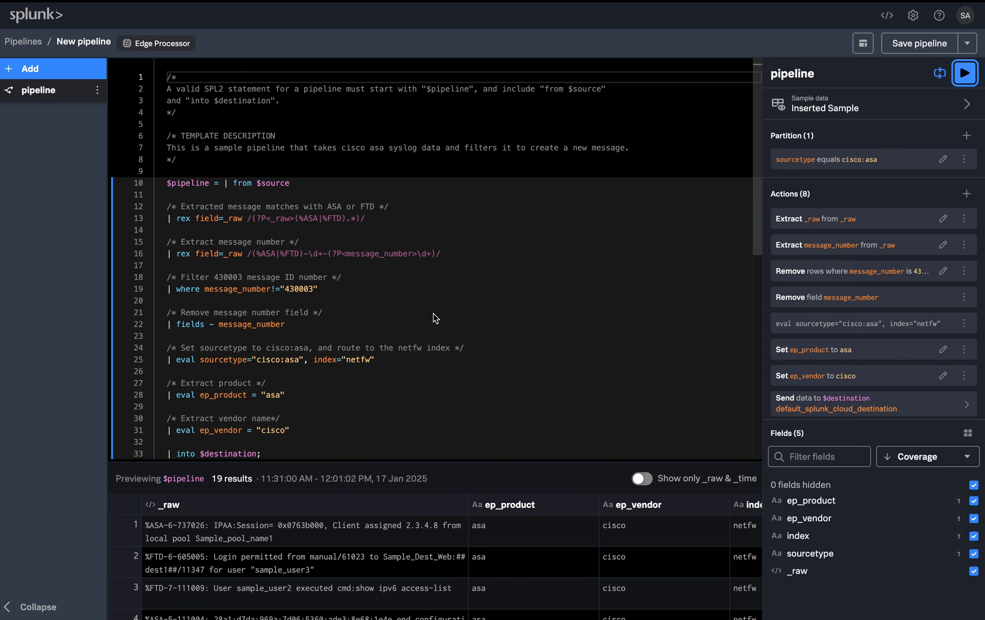
{"action": "scroll", "coordinate": [443, 388], "scroll_direction": "down", "scroll_amount": 2}
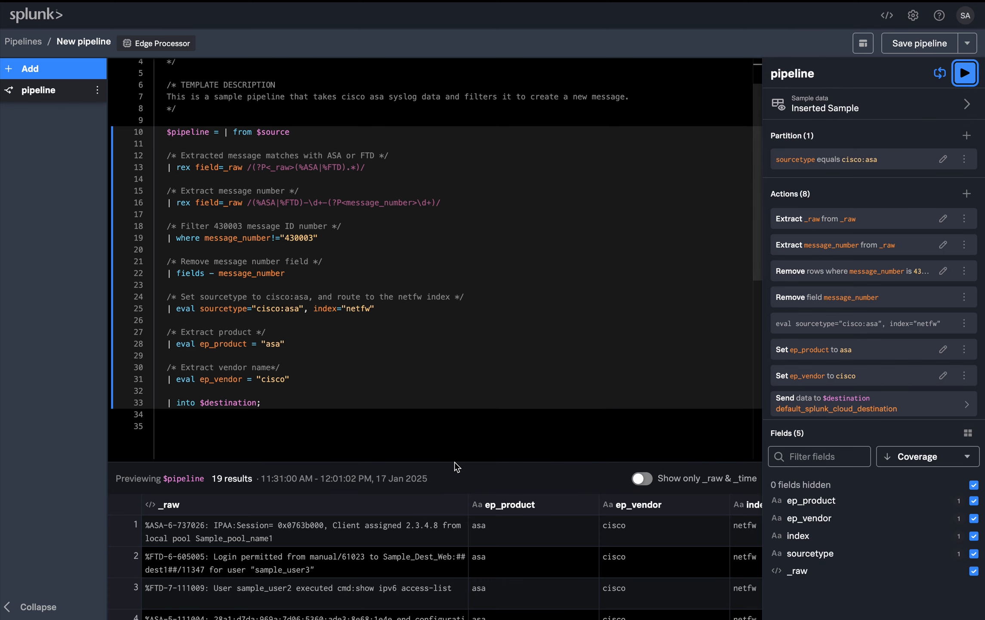
{"action": "left_click_drag", "start_coordinate": [455, 458], "coordinate": [452, 443]}
Add the line | eval datacenter = "edge_primedata" below the ep_vendor line and preview the pipeline again
{"action": "scroll", "coordinate": [448, 348], "scroll_direction": "down", "scroll_amount": 1}
{"action": "left_click", "coordinate": [315, 350]}
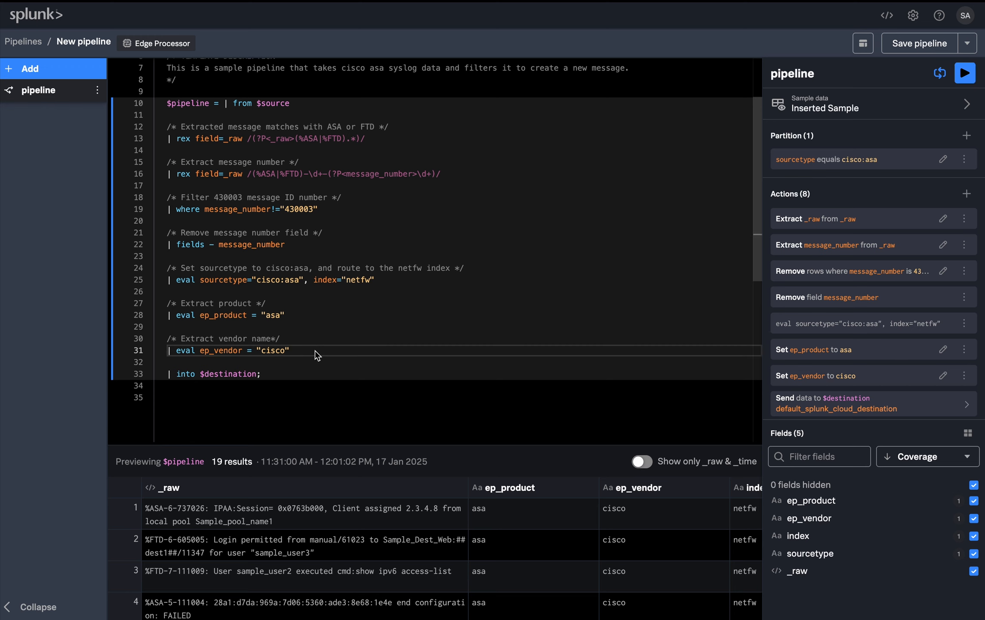
{"action": "key", "text": "Return"}
{"action": "key", "text": "Return"}
{"action": "type", "text": "|"}
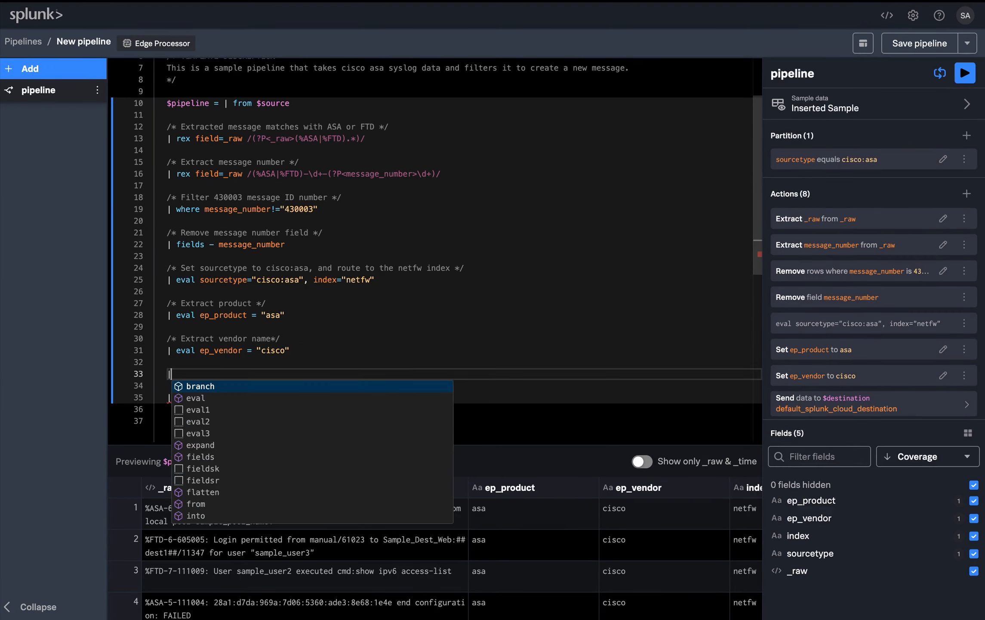
{"action": "type", "text": " eval datacen"}
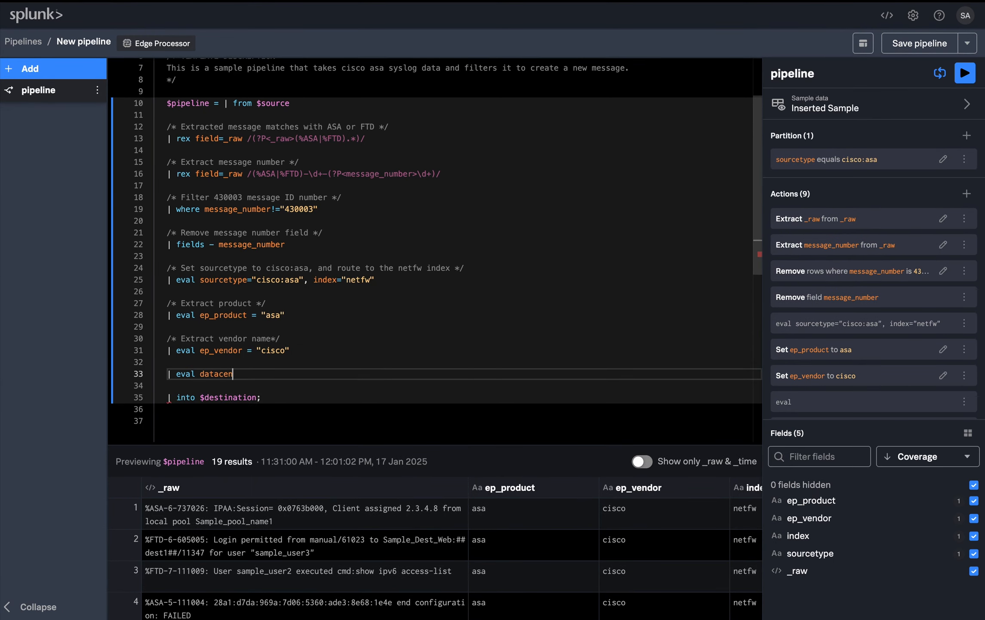
{"action": "type", "text": "ter = \"\""}
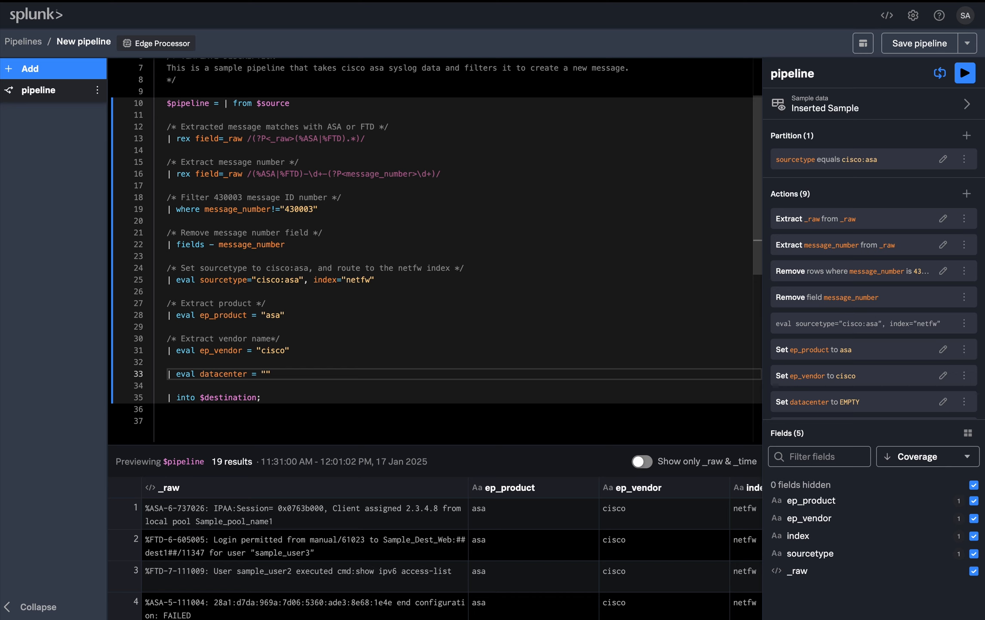
{"action": "type", "text": "edge_primedata"}
{"action": "left_click", "coordinate": [965, 73]}
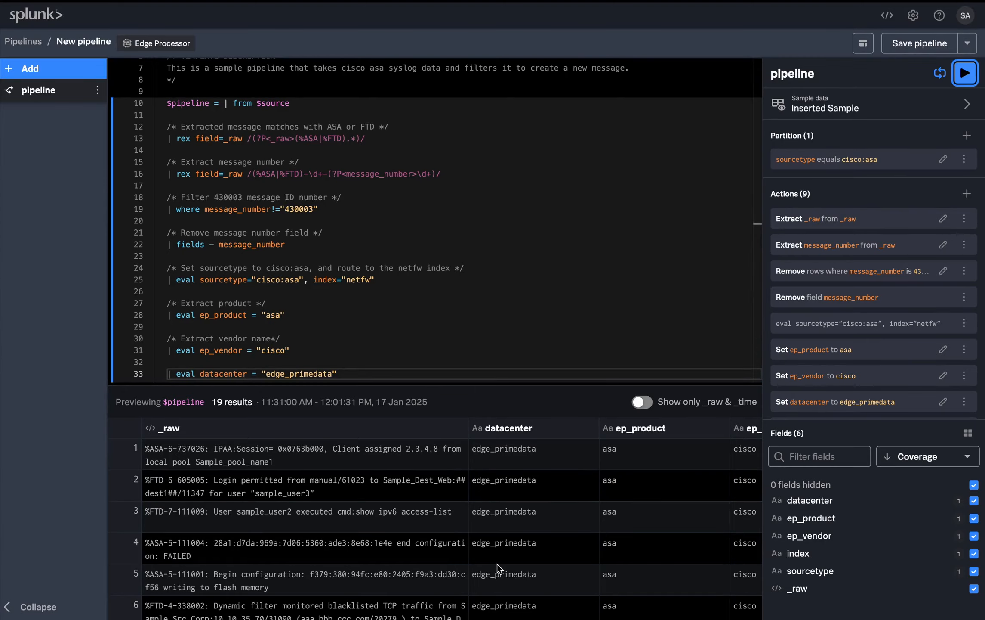
Save the pipeline under the name edge_primedata_cisco_asa, without a description
{"action": "left_click", "coordinate": [910, 43]}
{"action": "triple_click", "coordinate": [387, 97]}
{"action": "type", "text": "edge_"}
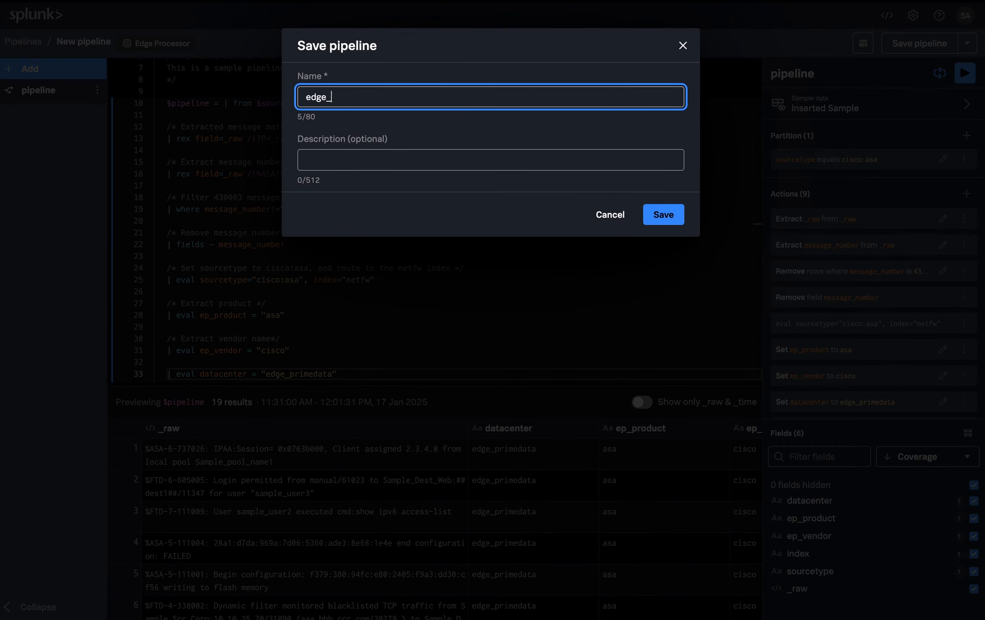
{"action": "type", "text": "primedata_cisco_asa"}
{"action": "left_click", "coordinate": [665, 216]}
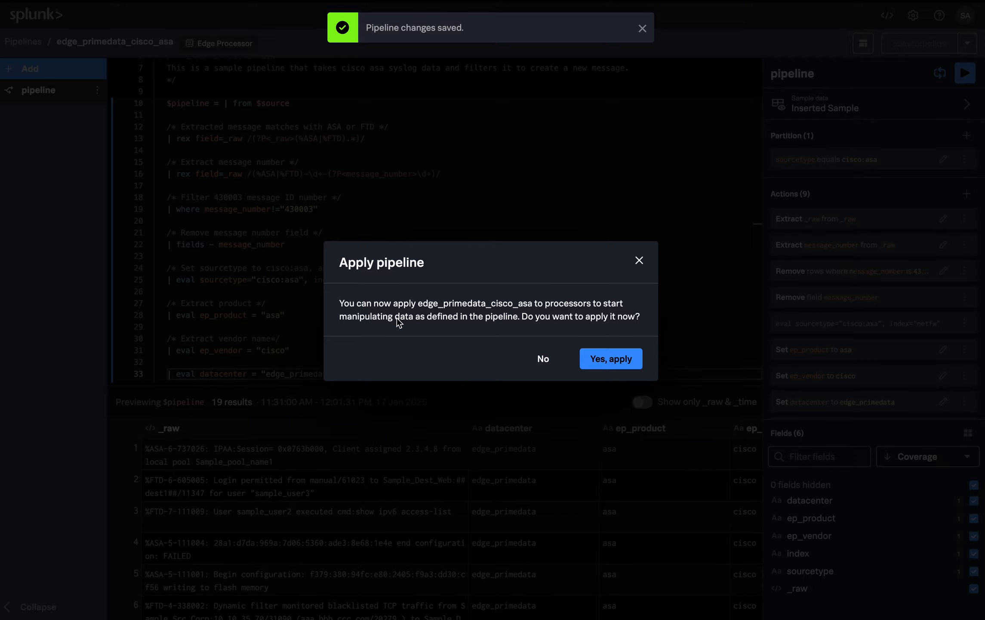
Apply the saved pipeline to the edge_primedata Edge Processor and return to the list of pipelines
{"action": "left_click", "coordinate": [611, 359]}
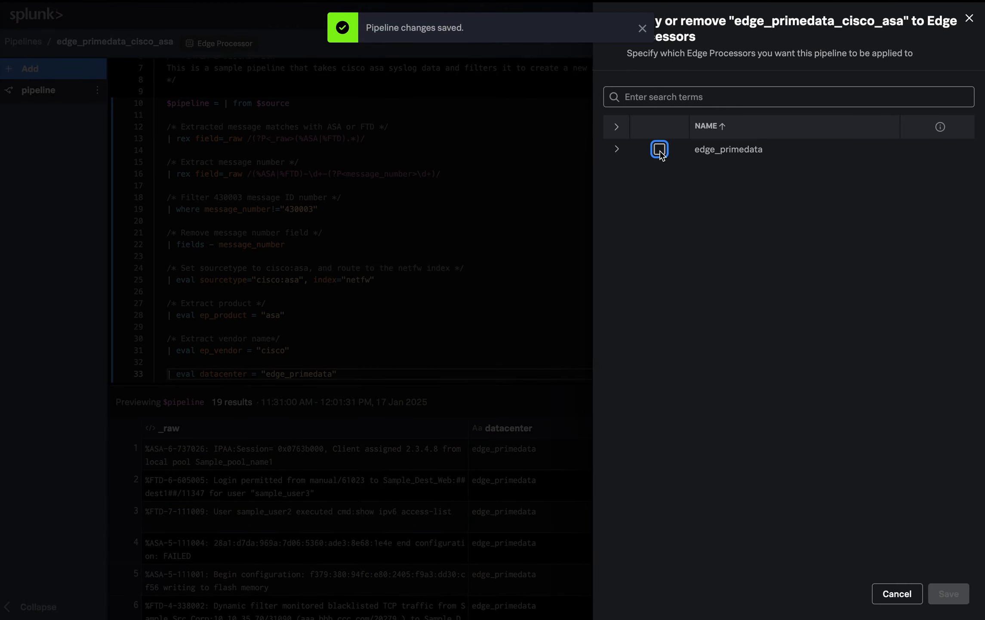
{"action": "left_click", "coordinate": [660, 150]}
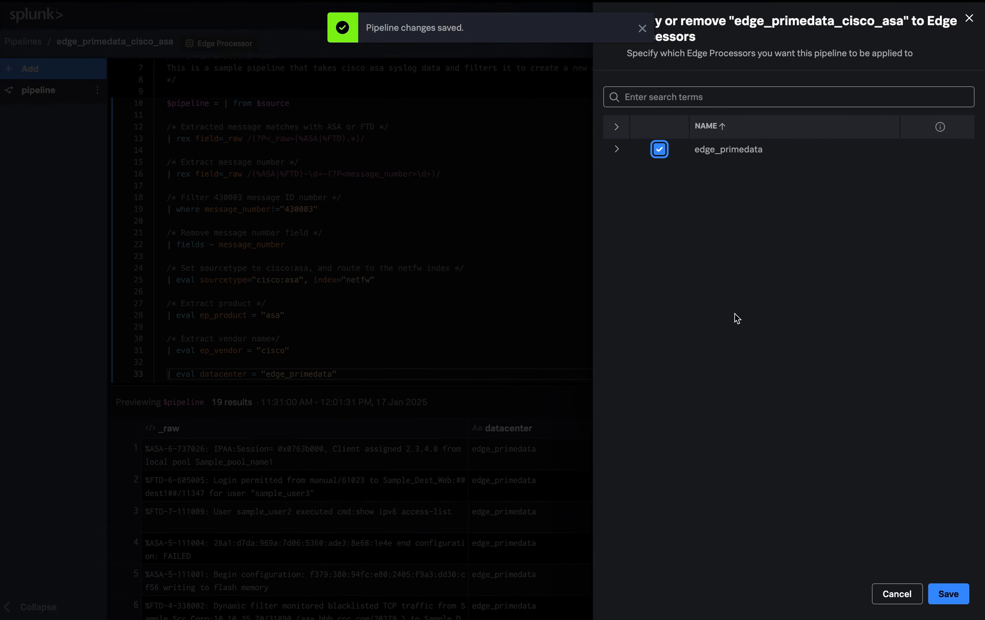
{"action": "left_click", "coordinate": [955, 593]}
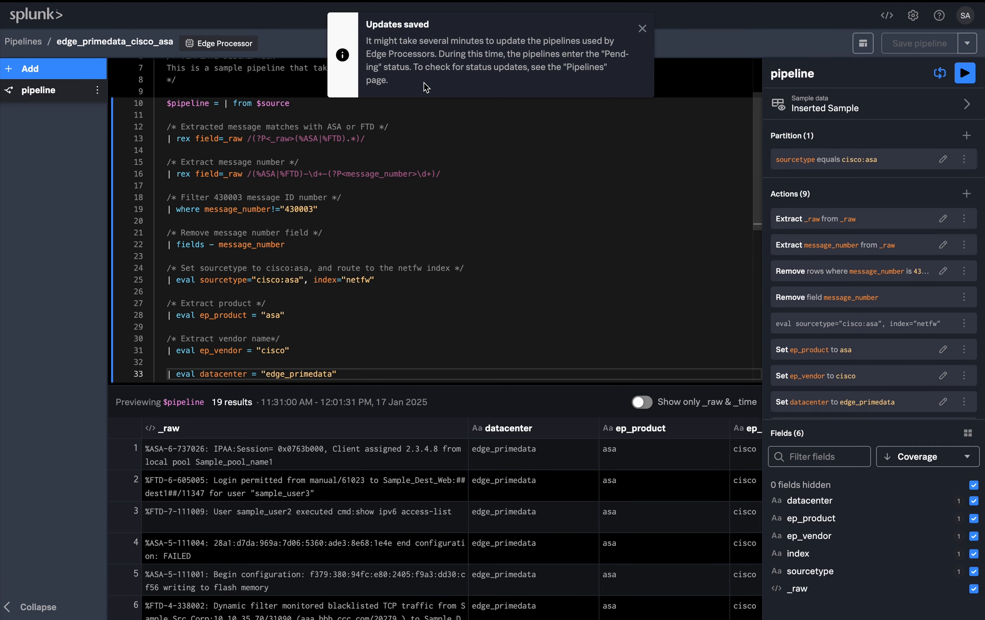
{"action": "left_click", "coordinate": [644, 29]}
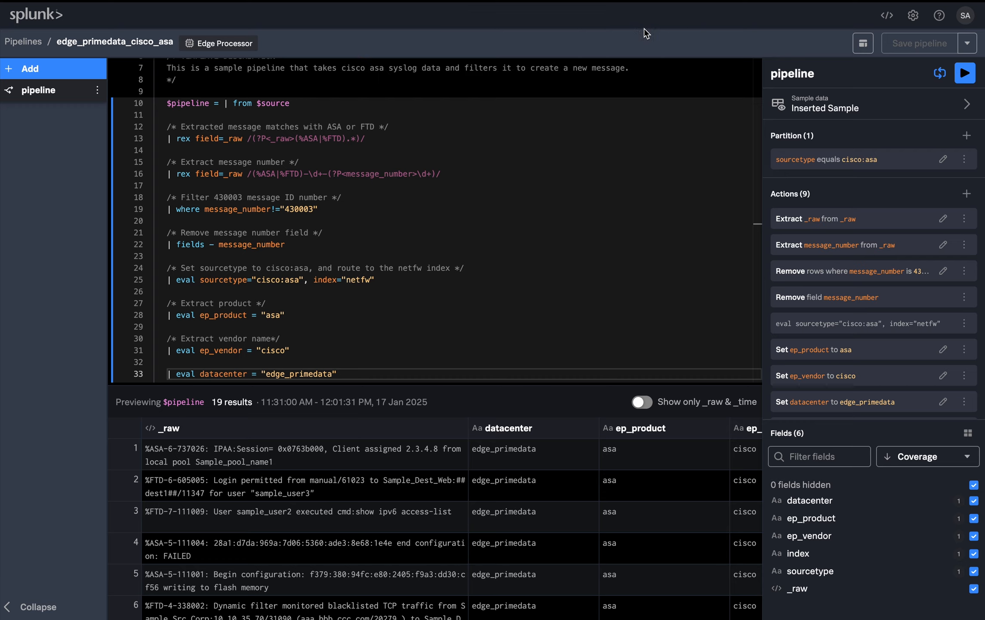
{"action": "left_click", "coordinate": [23, 41]}
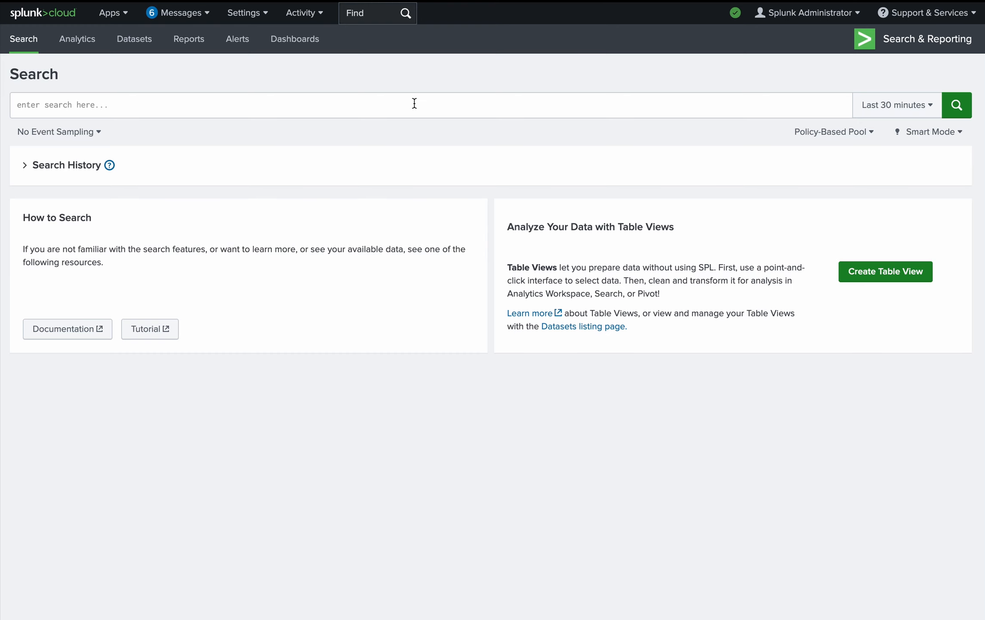
Switch to Search & Reporting in Splunk Cloud and run the search index="netfw" over the last 30 minutes
{"action": "left_click", "coordinate": [414, 103]}
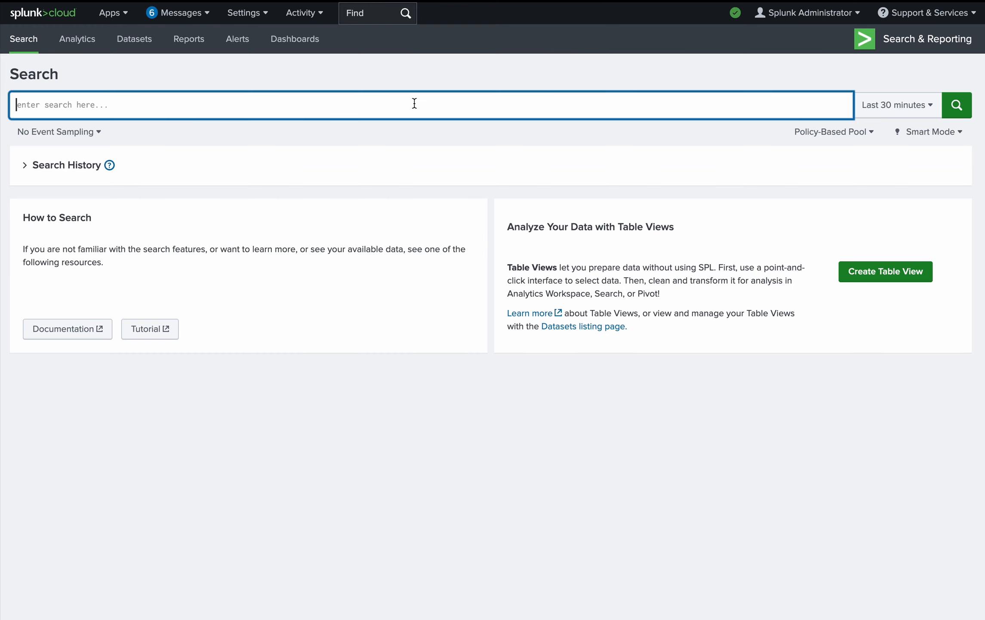
{"action": "type", "text": "index"}
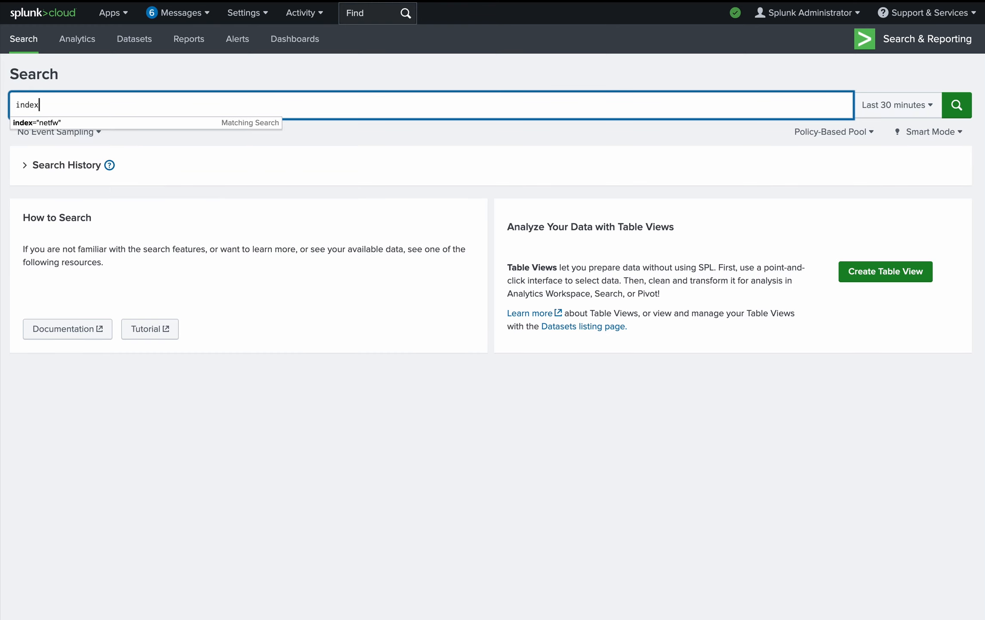
{"action": "type", "text": "=netf"}
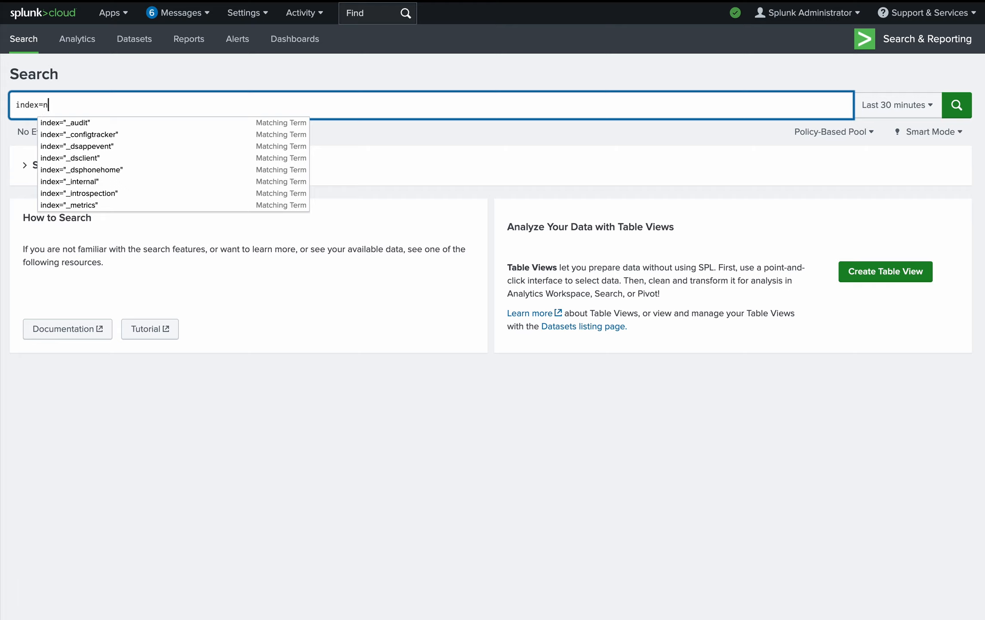
{"action": "left_click", "coordinate": [239, 124]}
{"action": "left_click", "coordinate": [957, 108]}
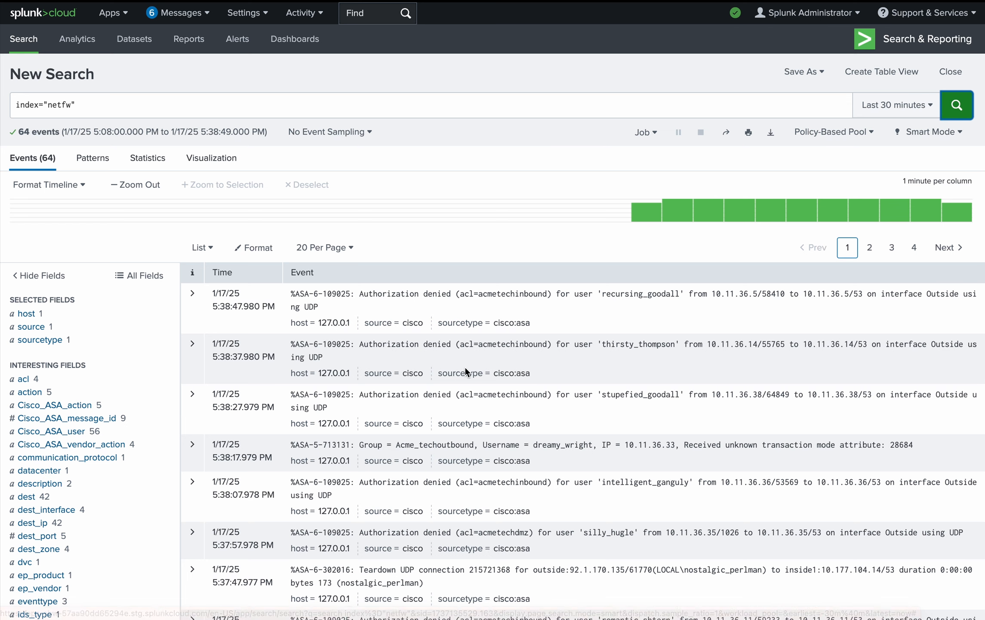
Inspect the values of the datacenter field in the search results, then close its summary
{"action": "scroll", "coordinate": [115, 411], "scroll_direction": "down", "scroll_amount": 1}
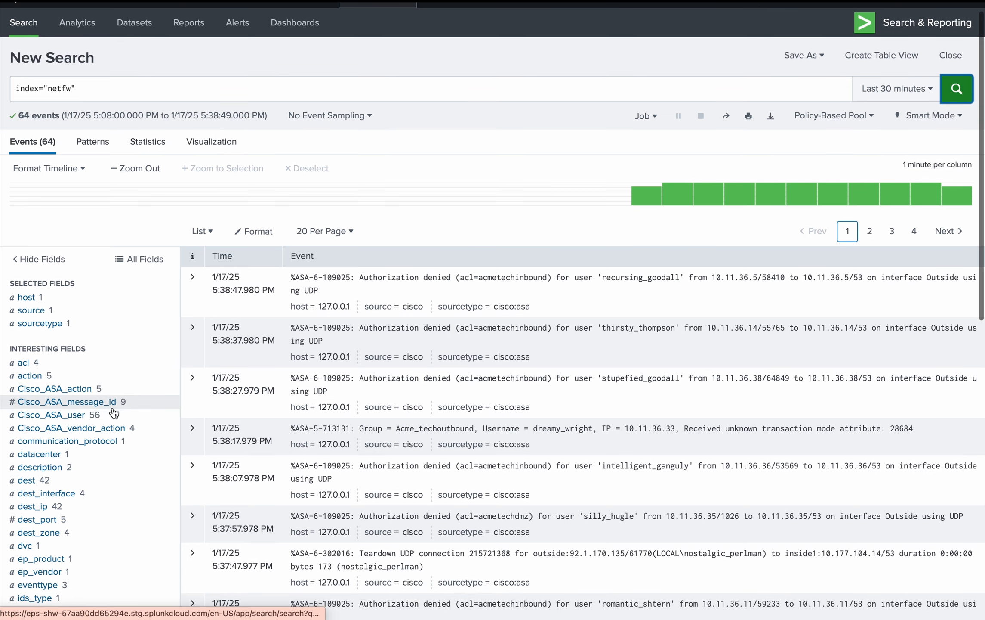
{"action": "left_click", "coordinate": [31, 454]}
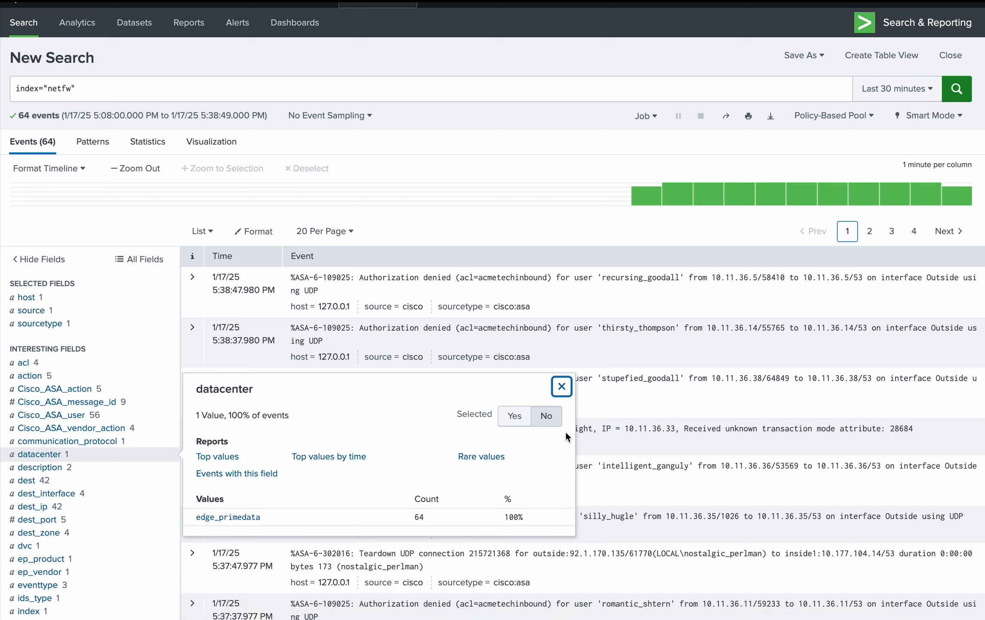
{"action": "left_click", "coordinate": [562, 386]}
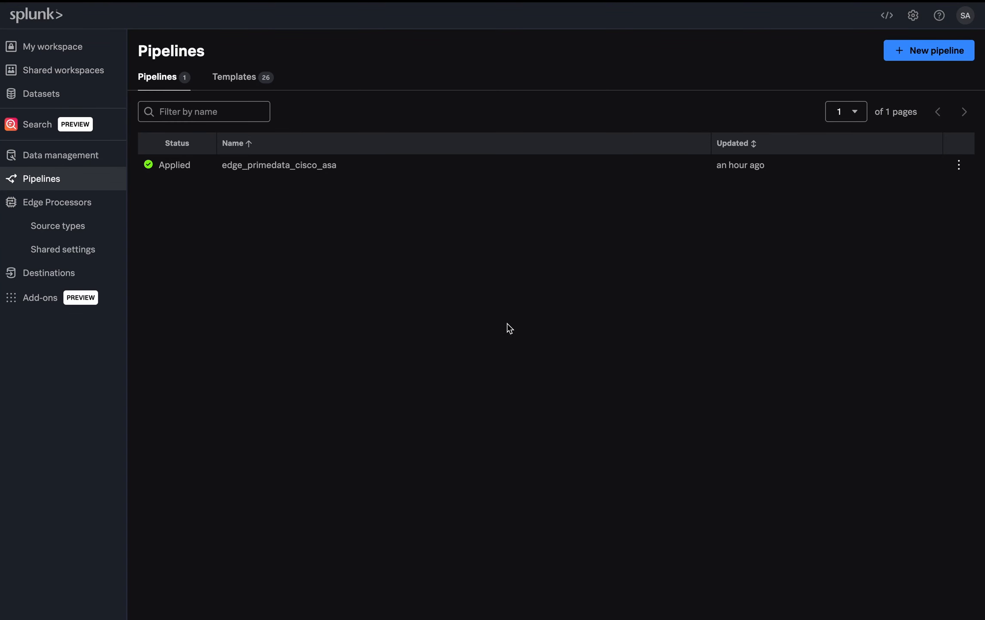
Switch back to the Splunk data management site and open the edge_primedata Edge Processor from the Edge Processors list
{"action": "left_click", "coordinate": [53, 214]}
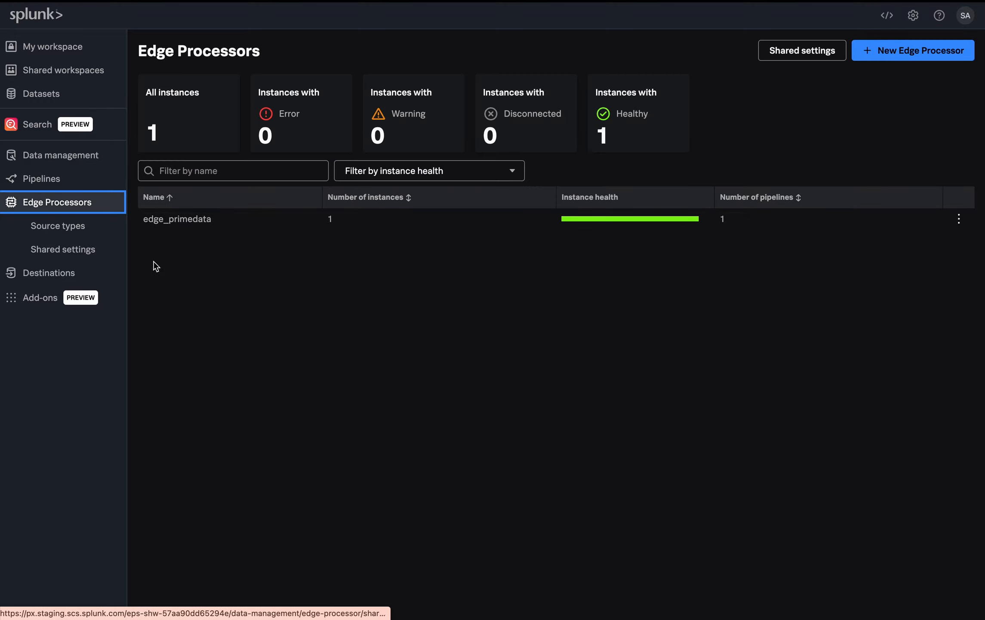
{"action": "left_click", "coordinate": [246, 227]}
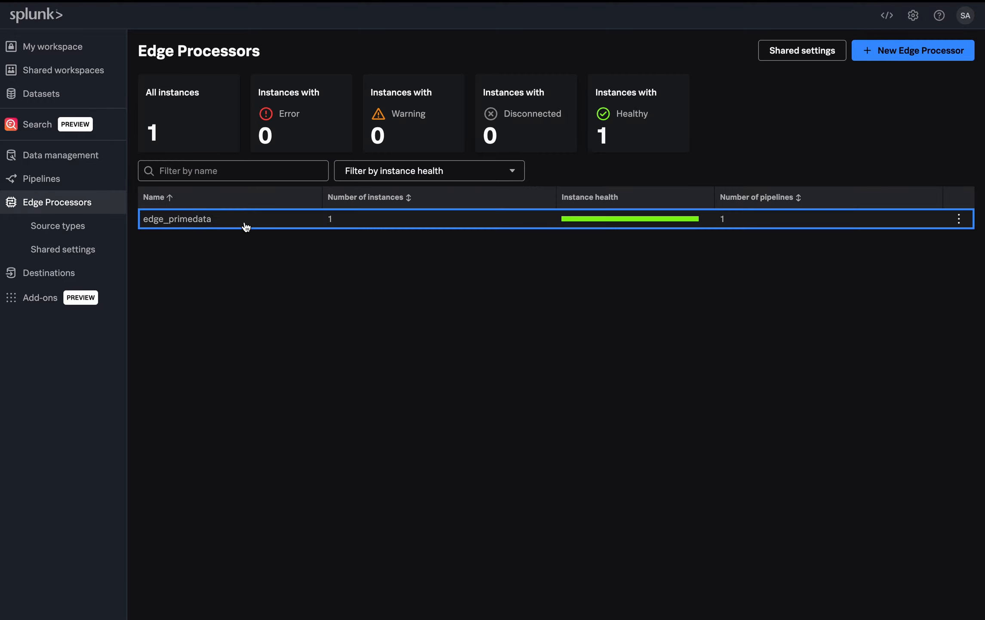